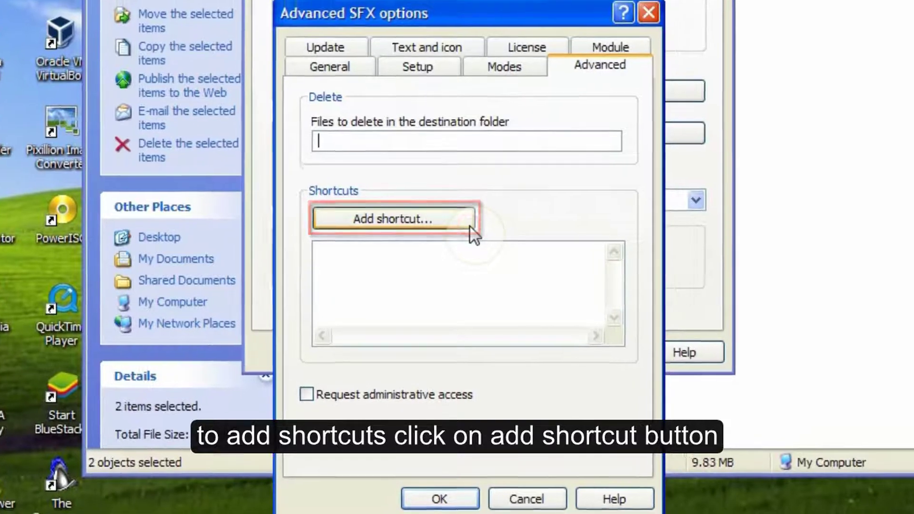
Add a desktop shortcut to the SFX archive with neffex - never give up.mp3 as its source file.
{"action": "left_click", "coordinate": [470, 228]}
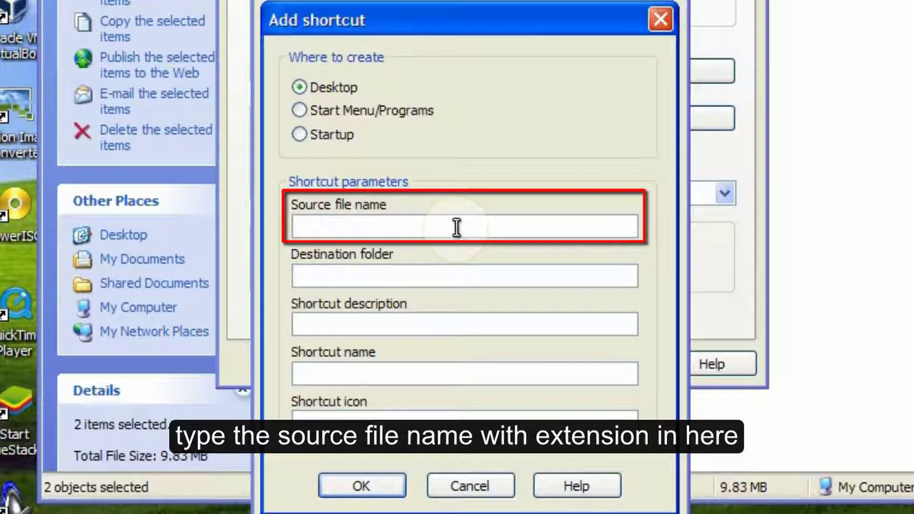
{"action": "left_click", "coordinate": [457, 228]}
{"action": "type", "text": "neffex -"}
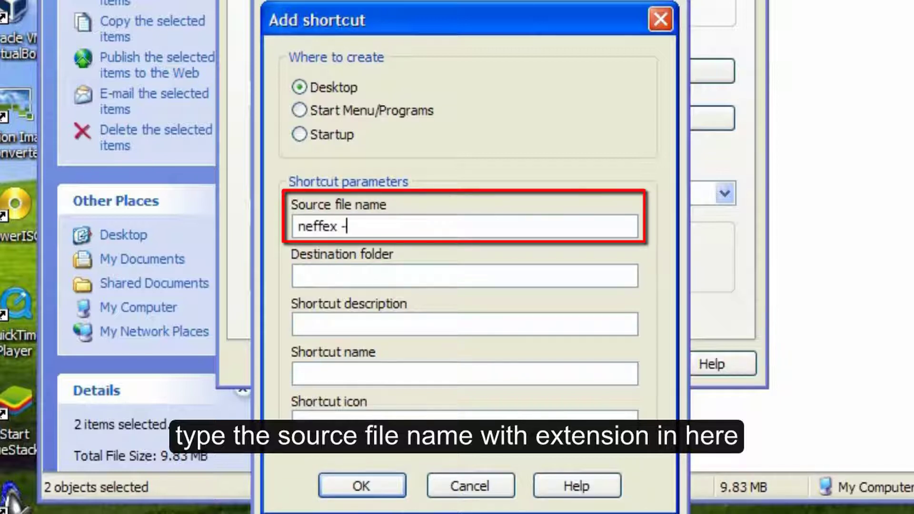
{"action": "type", "text": " never giv"}
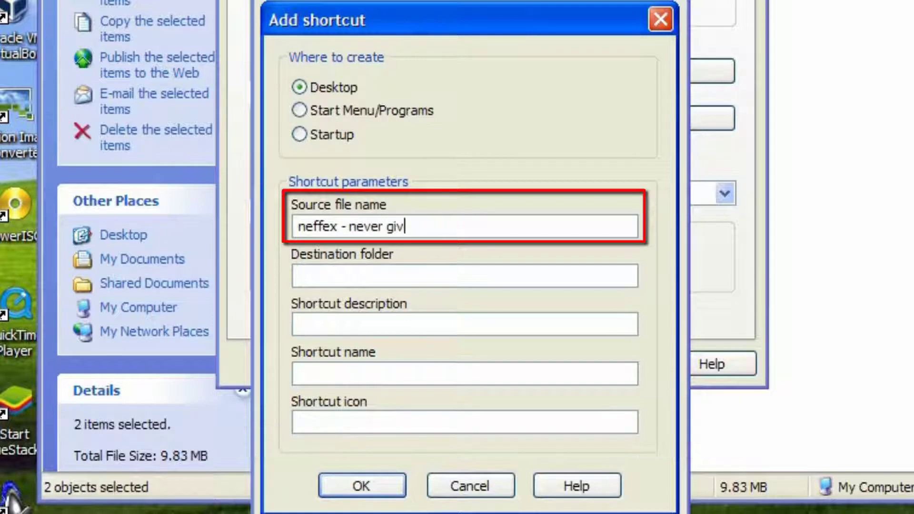
{"action": "type", "text": "e up.mp3"}
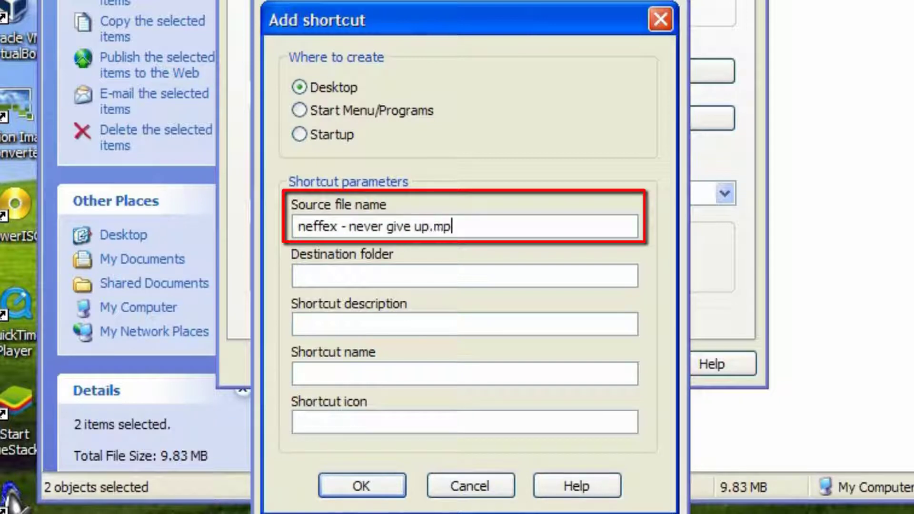
{"action": "key", "text": "Tab"}
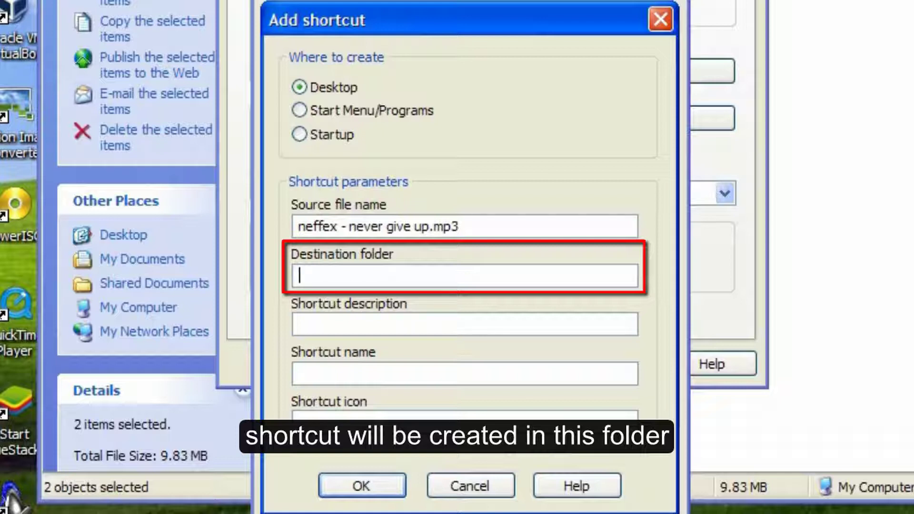
Give the desktop shortcut the description "To Play the Song" and the name "Song - Neffex - Never Give Up".
{"action": "left_click", "coordinate": [460, 326]}
{"action": "type", "text": "To"}
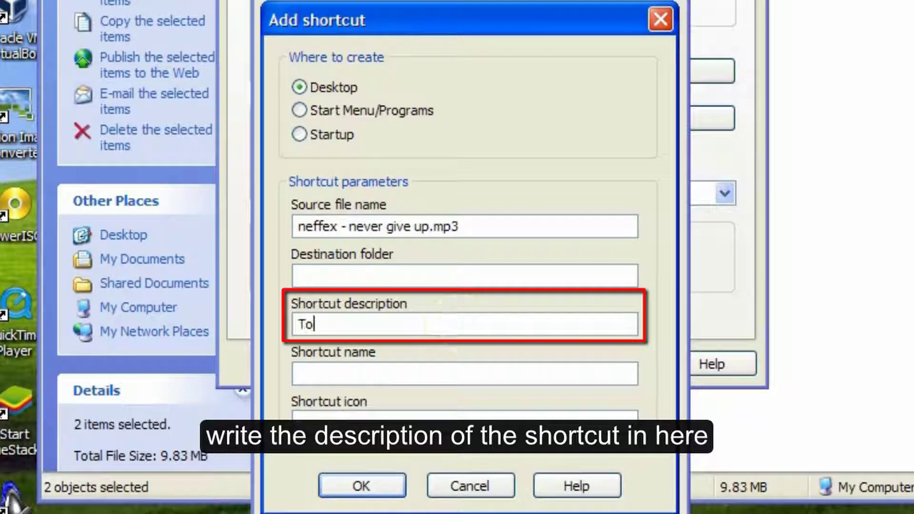
{"action": "type", "text": " Play the Song"}
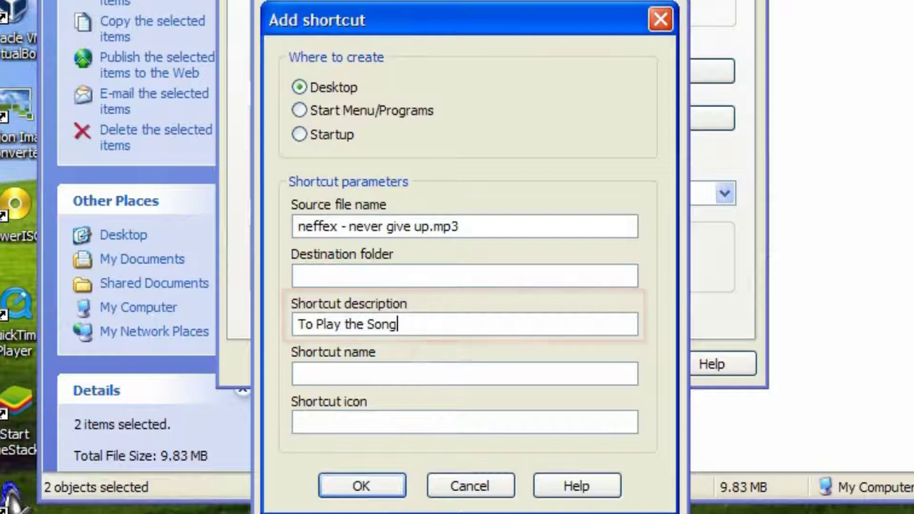
{"action": "left_click", "coordinate": [444, 371]}
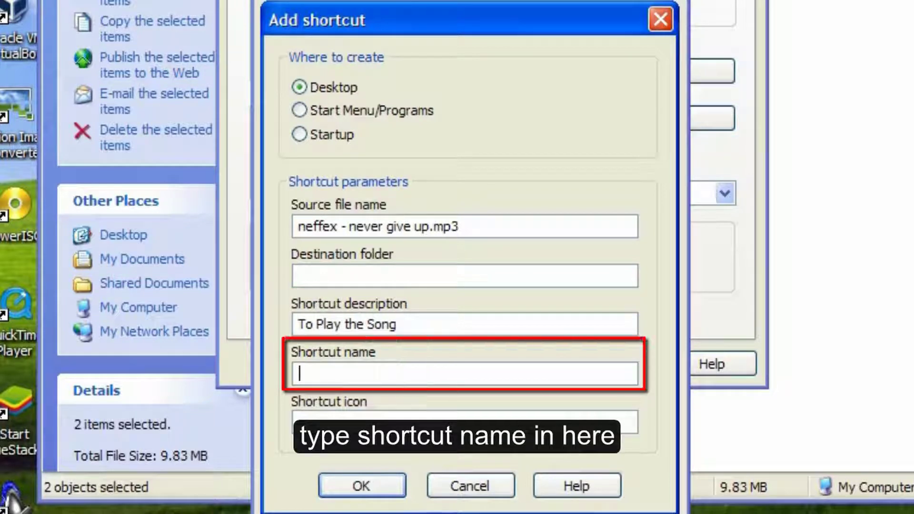
{"action": "type", "text": "Song"}
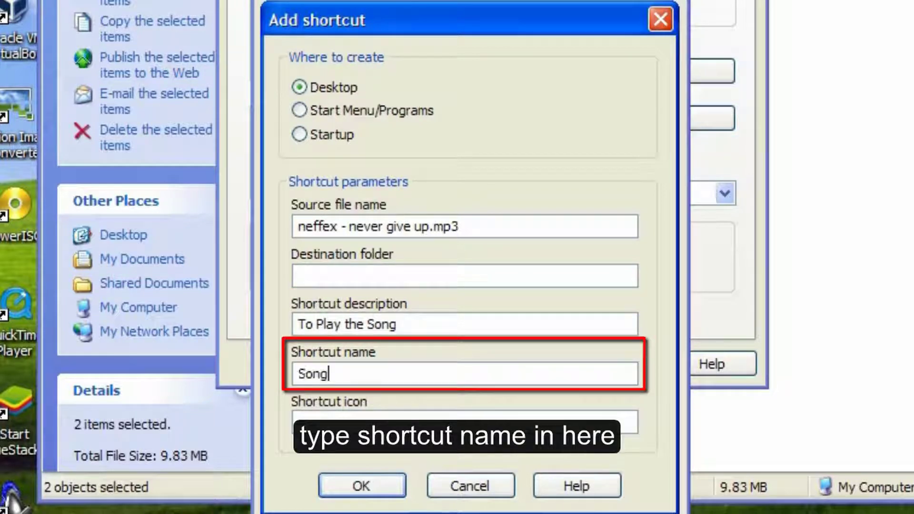
{"action": "type", "text": " - Neffex"}
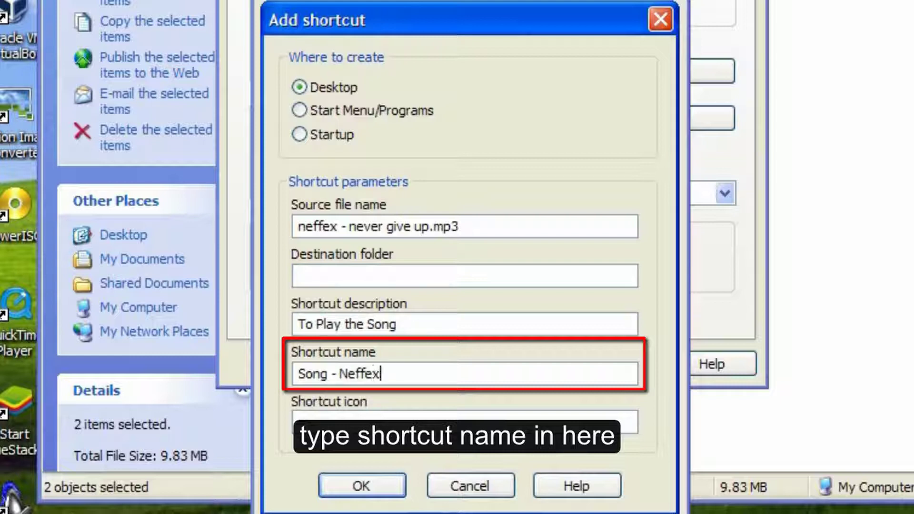
{"action": "type", "text": " - Never G"}
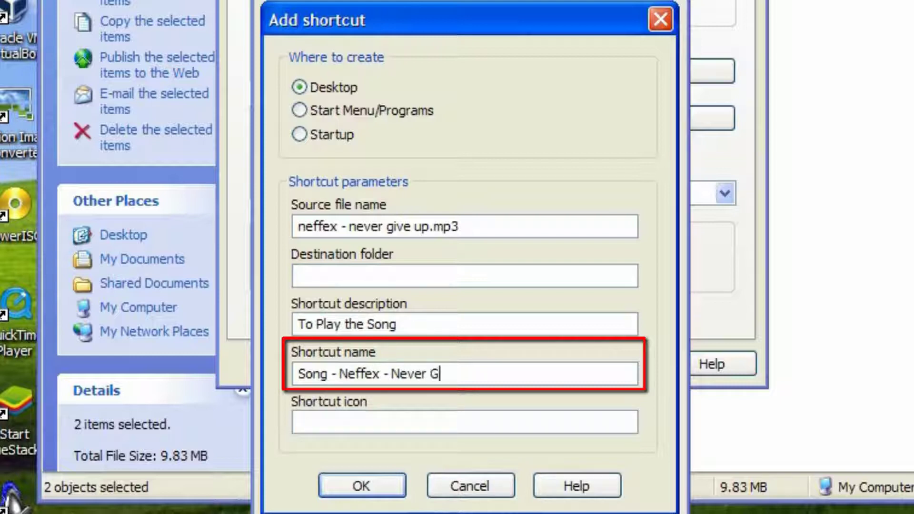
{"action": "type", "text": "ive Up"}
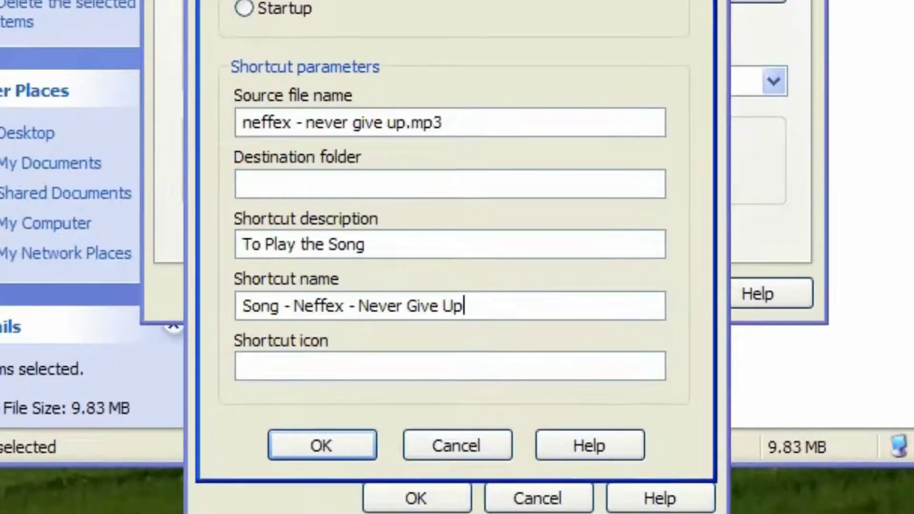
Set the desktop shortcut's icon to mp3.ico and accept the shortcut.
{"action": "left_click", "coordinate": [419, 415]}
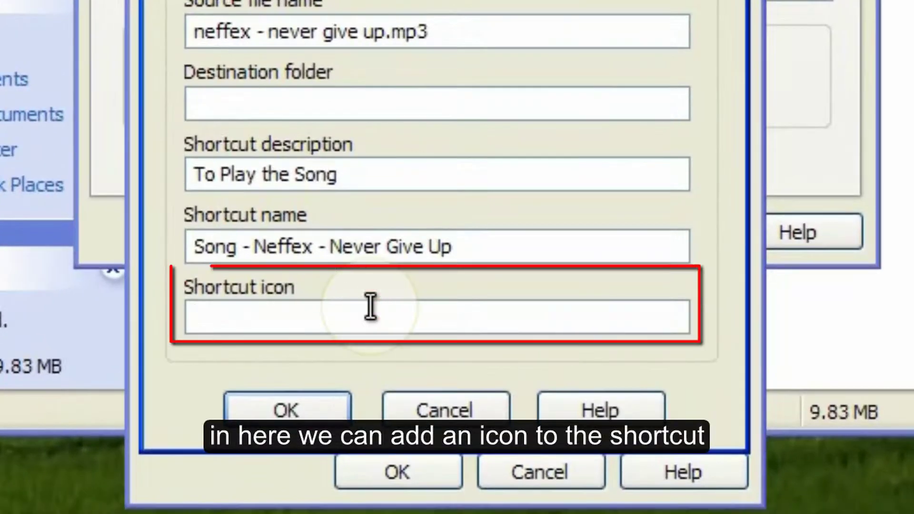
{"action": "type", "text": "m"}
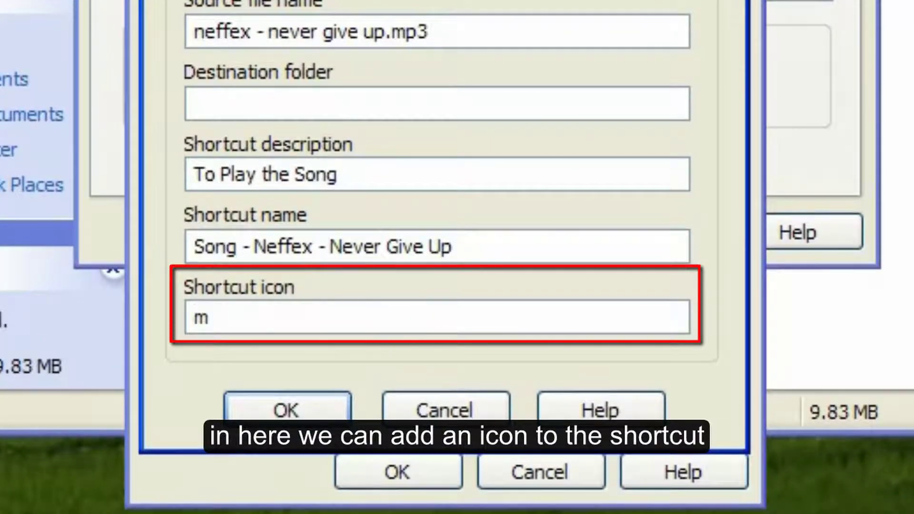
{"action": "type", "text": "p3.ic"}
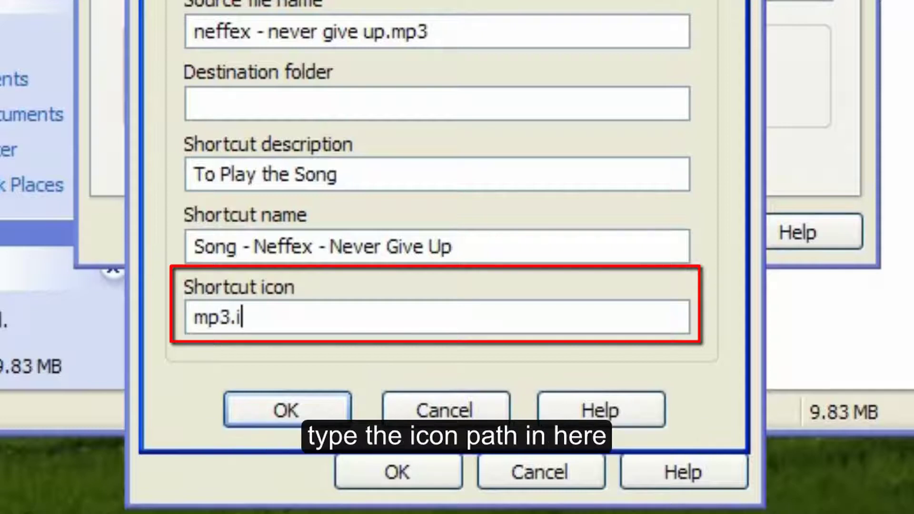
{"action": "type", "text": "o"}
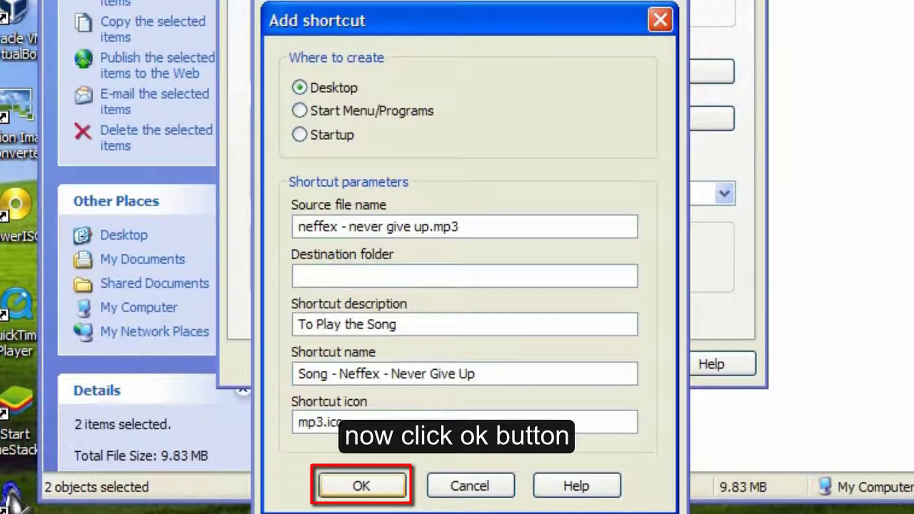
{"action": "left_click", "coordinate": [392, 487]}
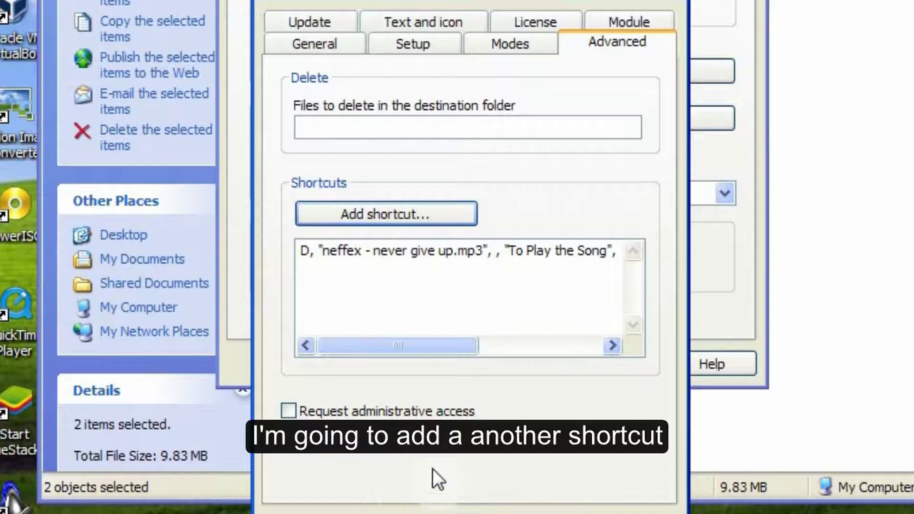
Add a second shortcut in Start Menu/Programs with neffex - never give up.mp3 as its source file.
{"action": "left_click", "coordinate": [460, 220]}
{"action": "left_click", "coordinate": [459, 218]}
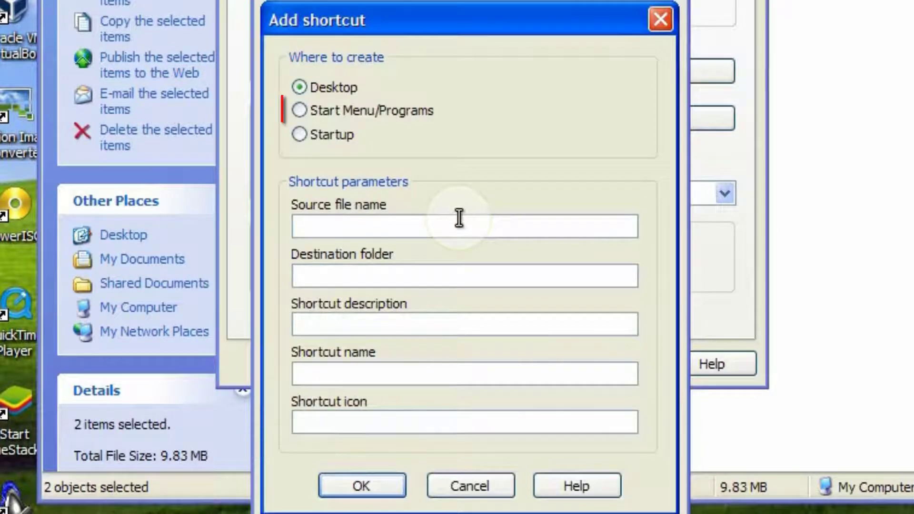
{"action": "left_click", "coordinate": [436, 115]}
{"action": "left_click", "coordinate": [425, 229]}
{"action": "type", "text": "neffex - neve"}
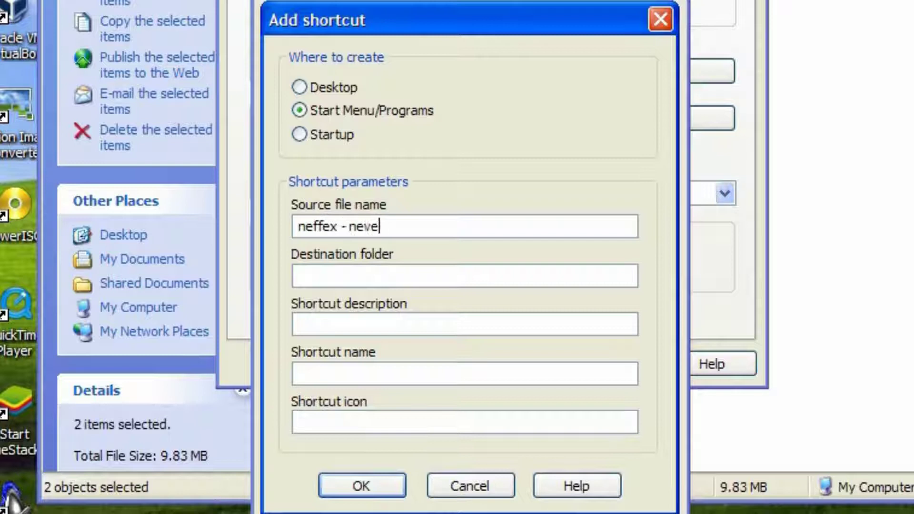
{"action": "type", "text": "r give up"}
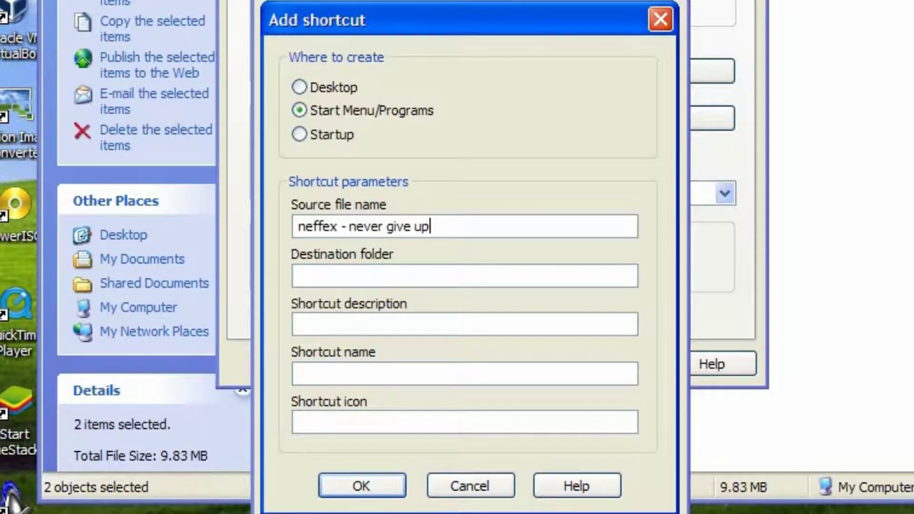
{"action": "type", "text": ".mp3"}
Set the Start Menu shortcut's destination folder to "Songs" and its description to "To Play the Song".
{"action": "left_click", "coordinate": [300, 277]}
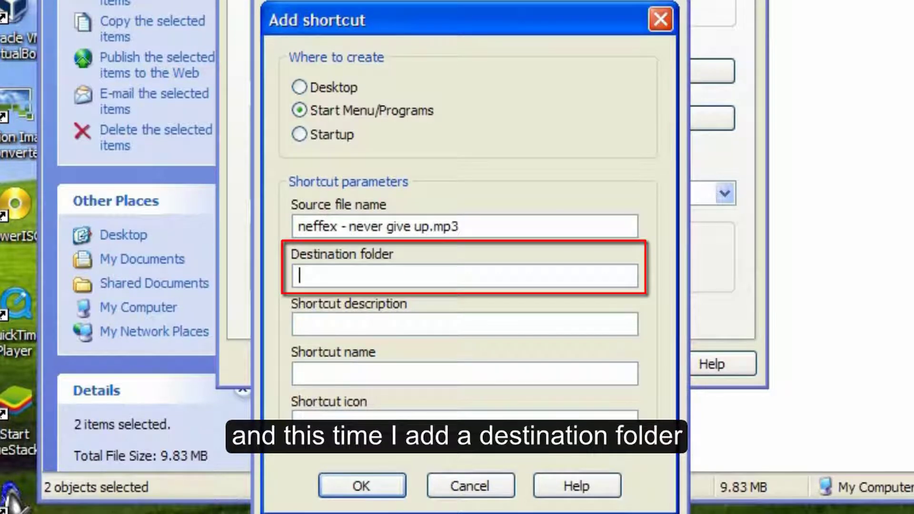
{"action": "type", "text": "Songs"}
{"action": "left_click", "coordinate": [301, 324]}
{"action": "type", "text": "To Play"}
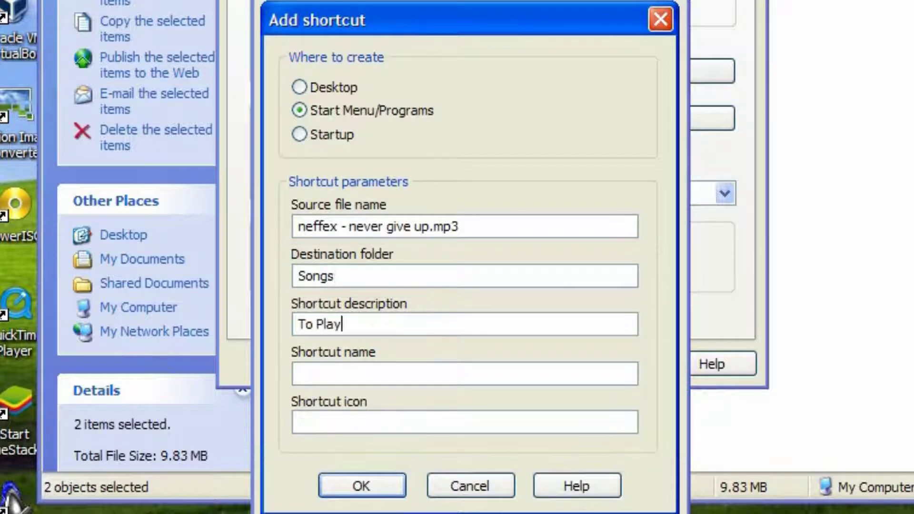
{"action": "type", "text": " the Song"}
Name the Start Menu shortcut "Neffex - Never Give Up", give it the icon mp3.ico and accept it.
{"action": "left_click", "coordinate": [300, 374]}
{"action": "type", "text": "Neffex - Nev"}
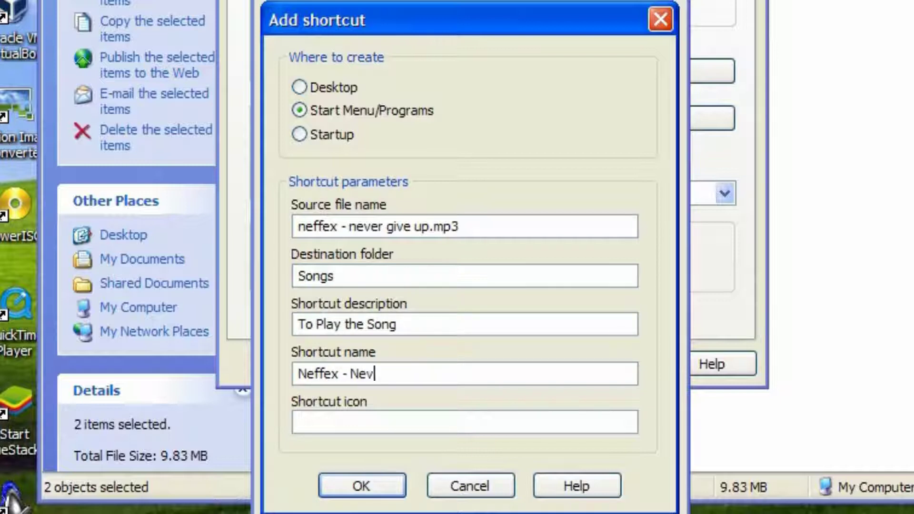
{"action": "type", "text": "er Give Up"}
{"action": "left_click", "coordinate": [300, 422]}
{"action": "type", "text": "mp3.ic"}
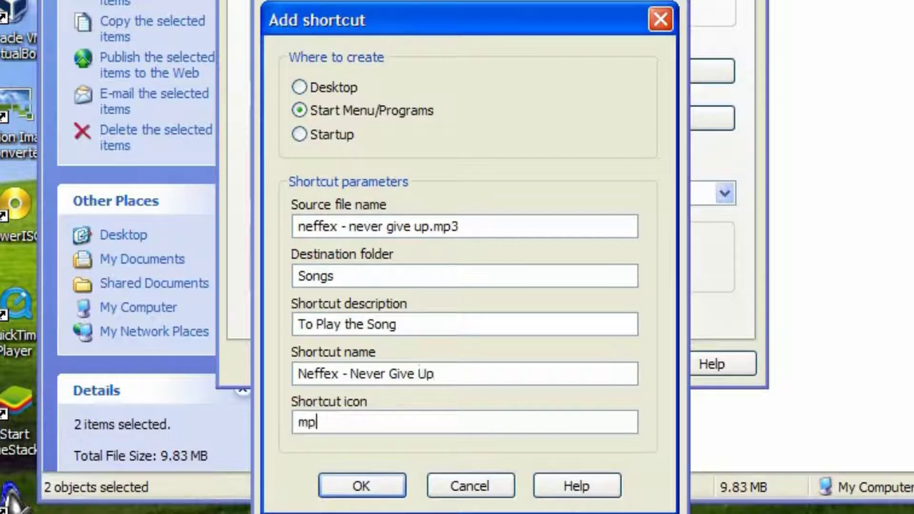
{"action": "type", "text": "o"}
{"action": "left_click", "coordinate": [387, 486]}
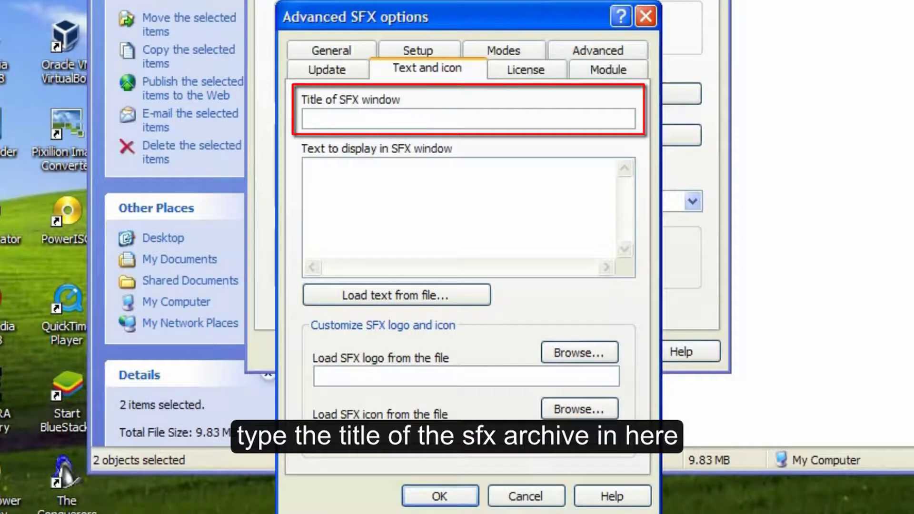
Title the SFX window "Song Pack - Neffex" and load its display text from the info file on Local Disk (E:).
{"action": "type", "text": "Song Pack - Neffex"}
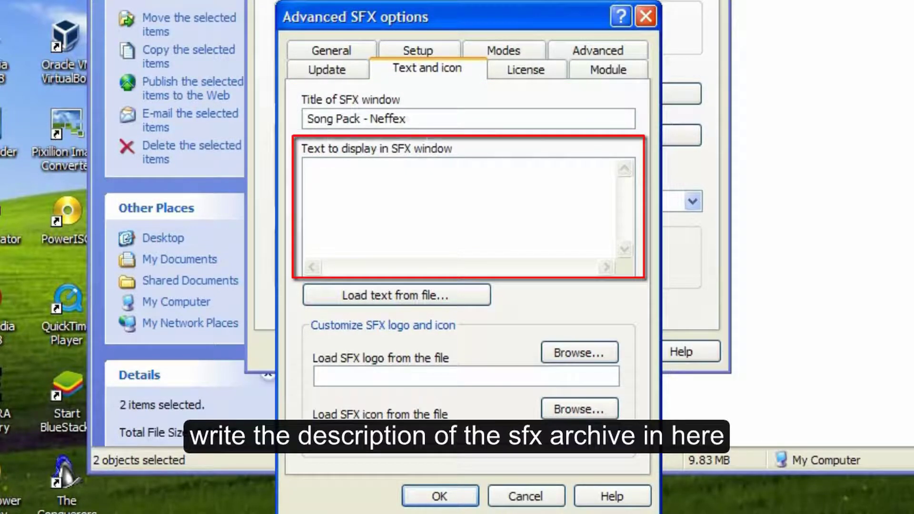
{"action": "left_click", "coordinate": [308, 167]}
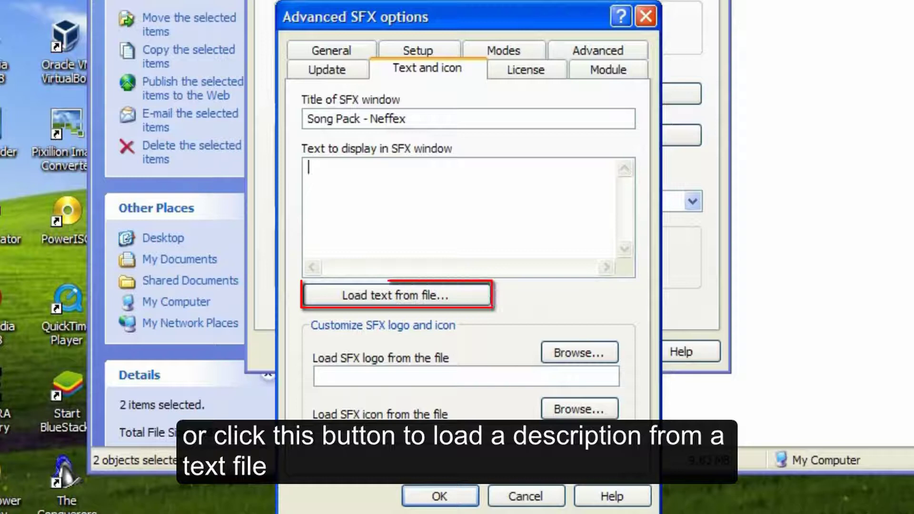
{"action": "left_click", "coordinate": [465, 299]}
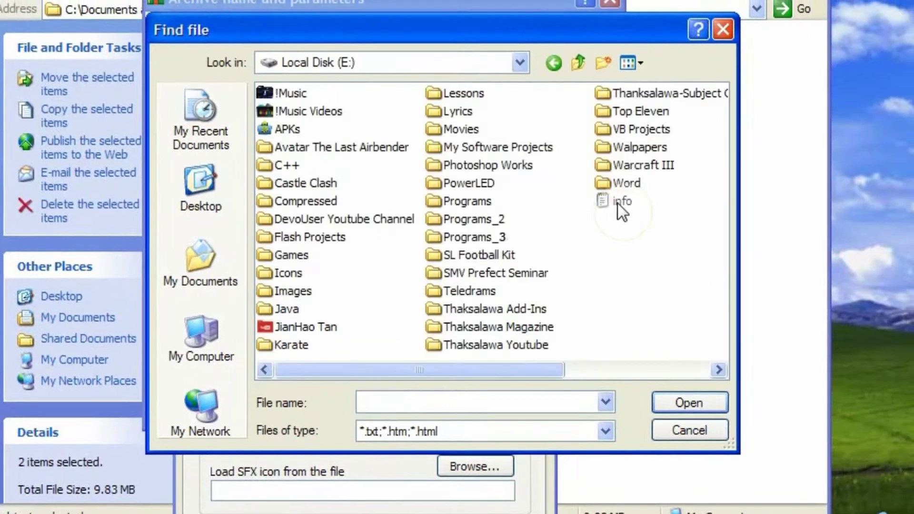
{"action": "left_click", "coordinate": [664, 179]}
{"action": "left_click", "coordinate": [675, 409]}
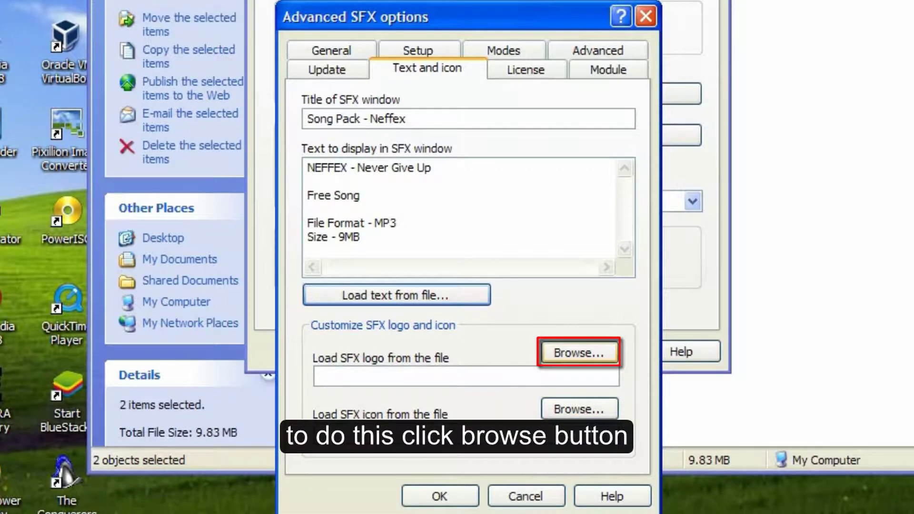
Load the logo PNG file from Local Disk (E:) as the SFX logo.
{"action": "left_click", "coordinate": [579, 353]}
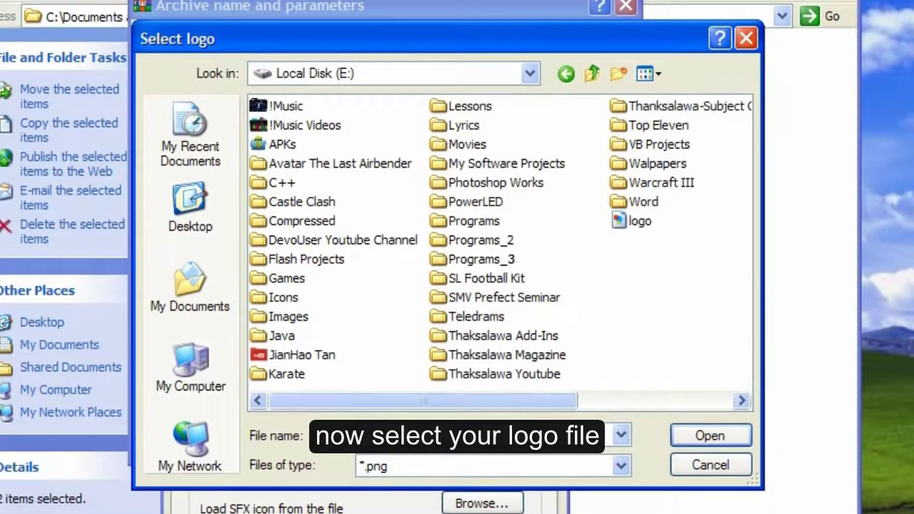
{"action": "left_click", "coordinate": [635, 220]}
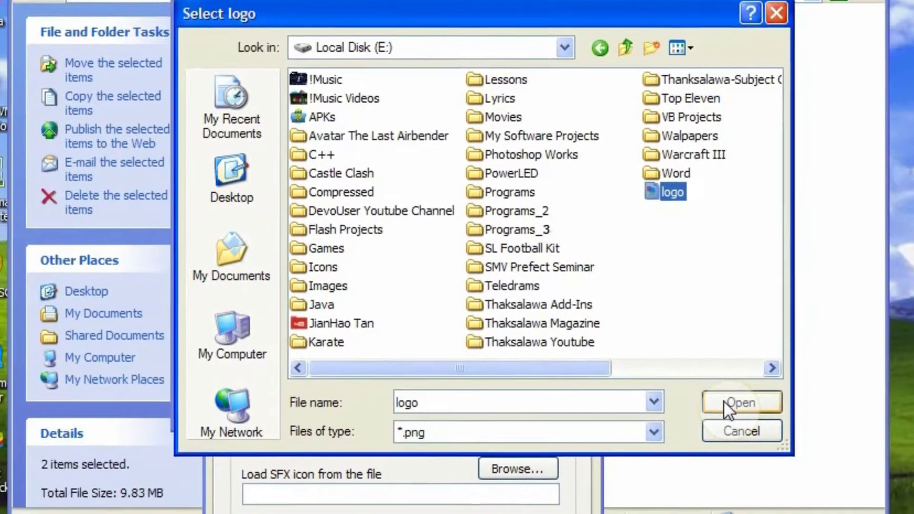
{"action": "left_click", "coordinate": [696, 434]}
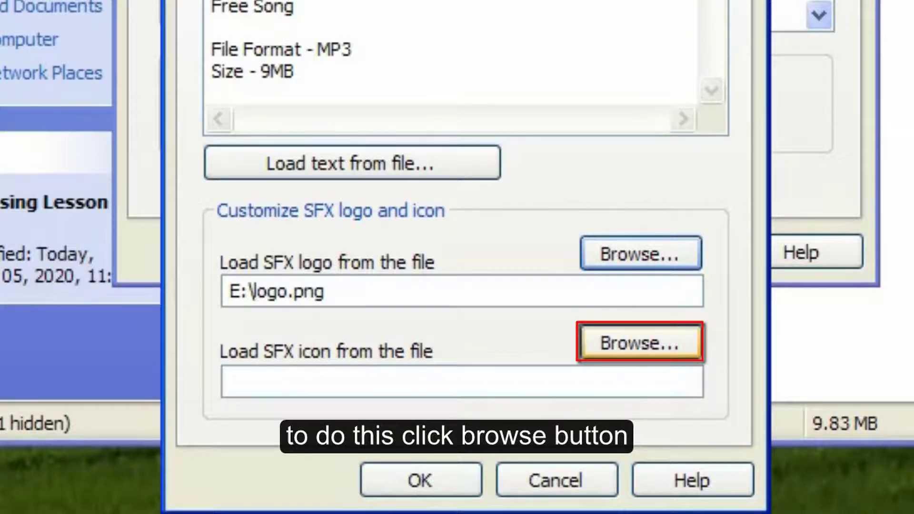
Load mp3_2 from the Icons folder as the SFX icon, and open the archive's license window settings.
{"action": "left_click", "coordinate": [674, 345]}
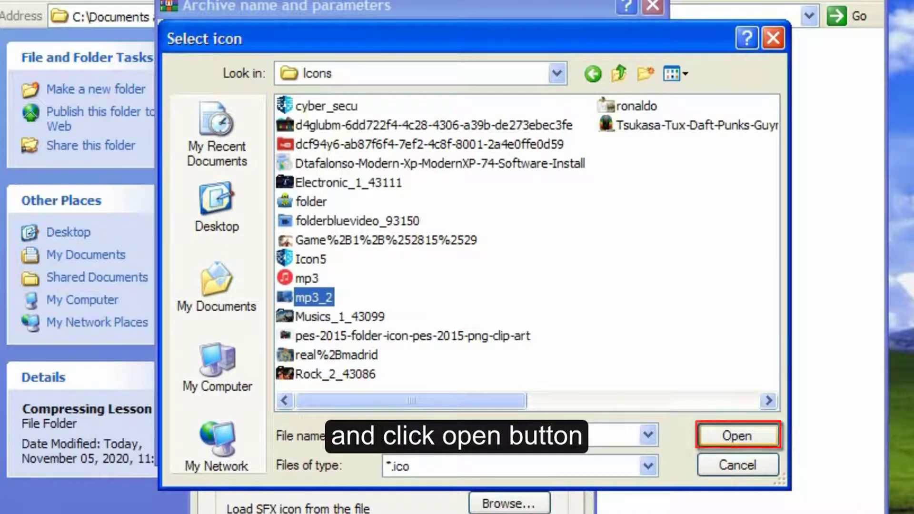
{"action": "left_click", "coordinate": [755, 433]}
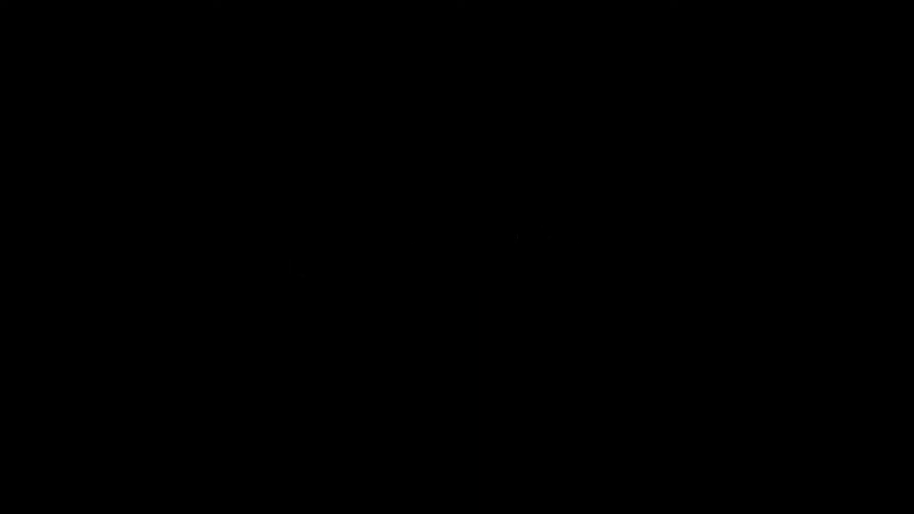
{"action": "left_click", "coordinate": [552, 77]}
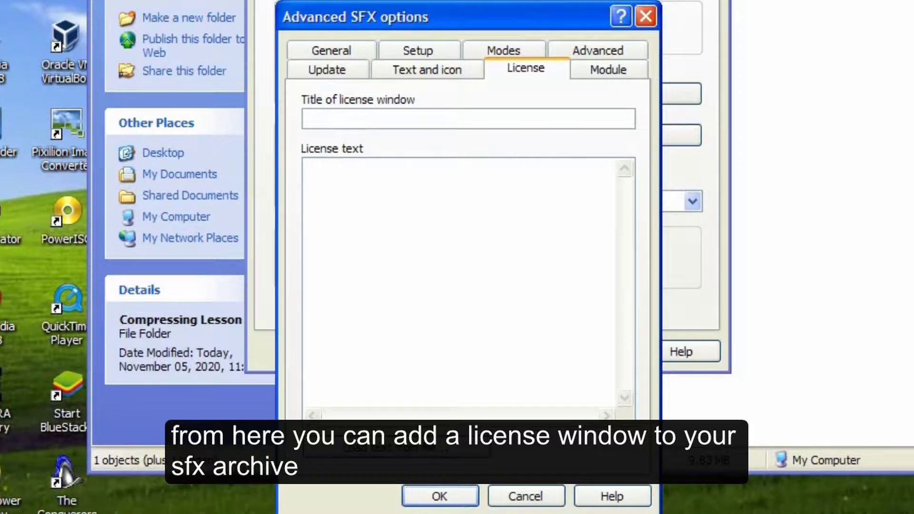
Set the license window's title to "License" and its license text to "Free".
{"action": "left_click", "coordinate": [520, 122]}
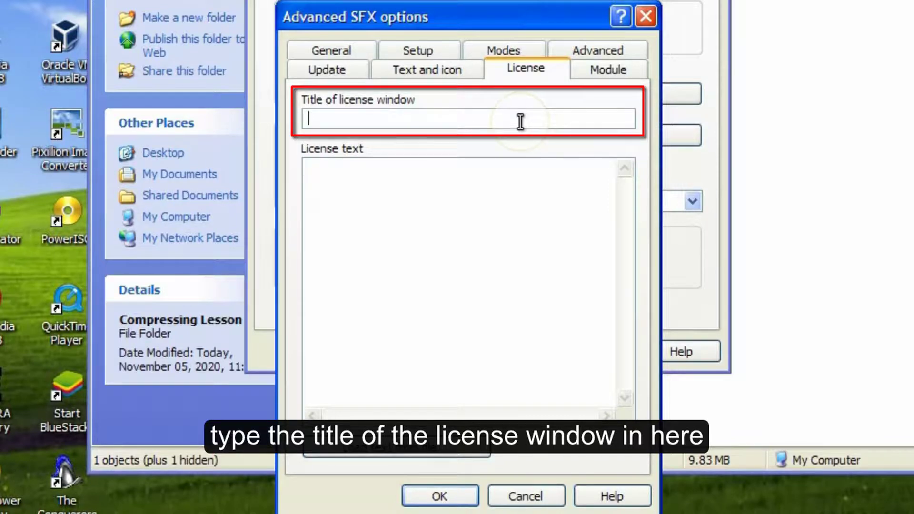
{"action": "type", "text": "Li"}
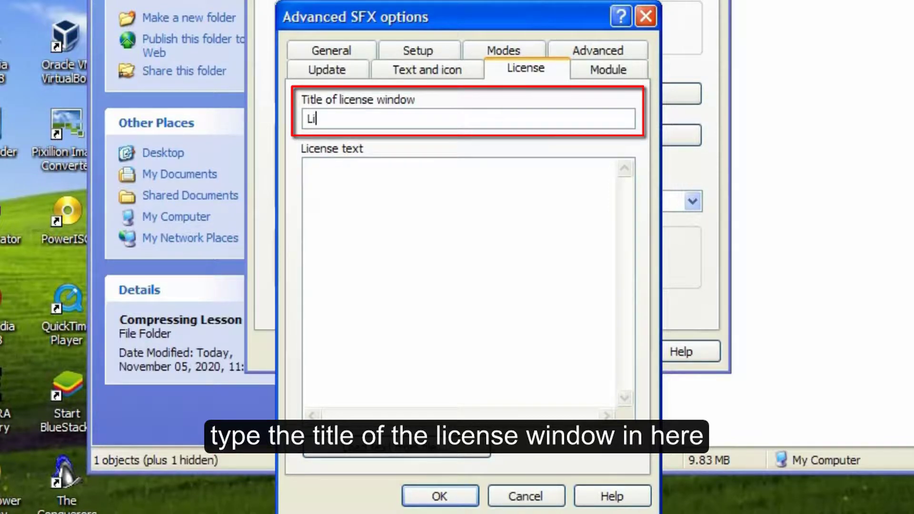
{"action": "type", "text": "cense"}
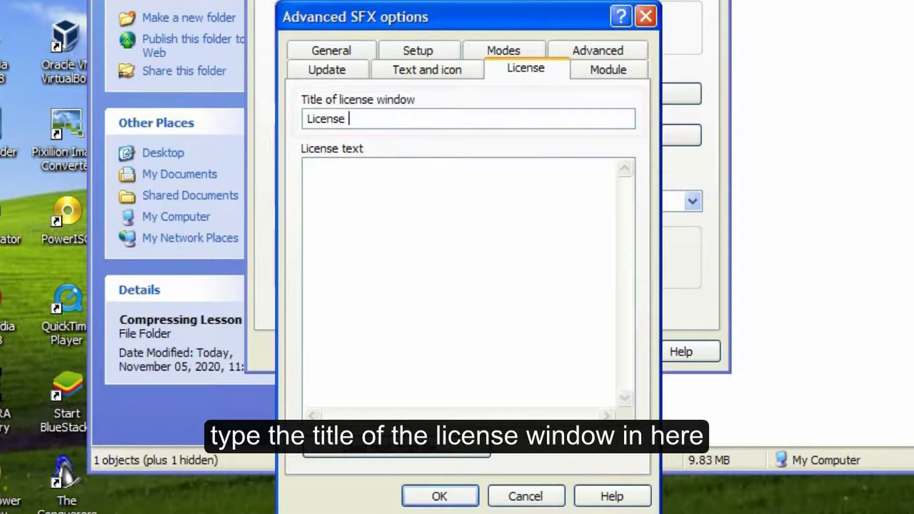
{"action": "left_click", "coordinate": [309, 167]}
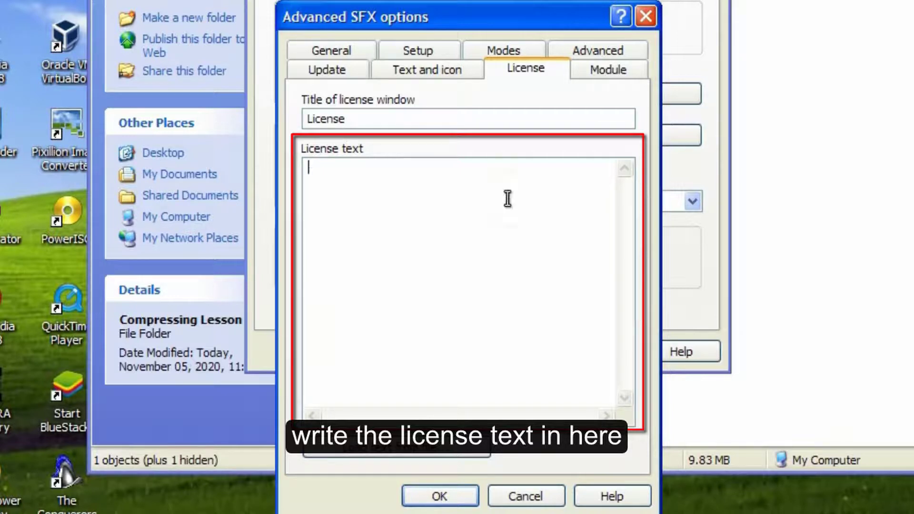
{"action": "type", "text": "Free"}
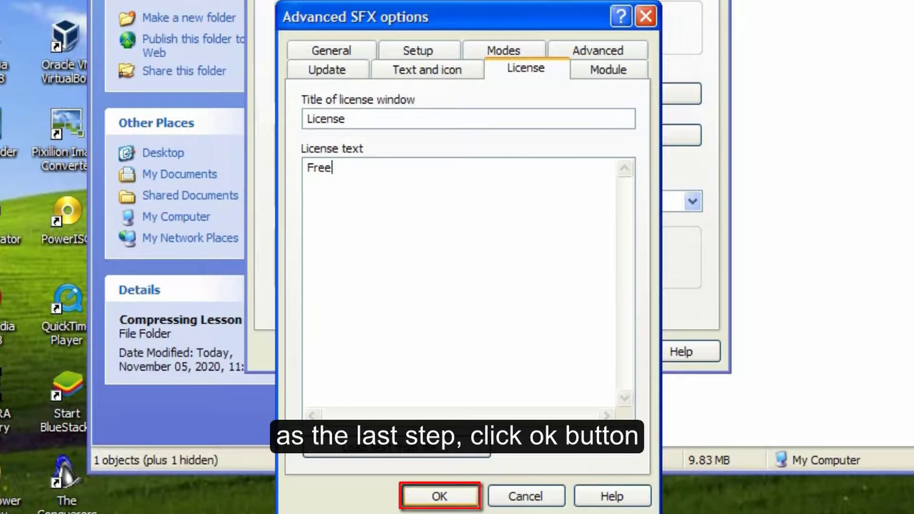
Accept the advanced SFX options and create the Songs Pack.exe archive in the Extracting Lesson folder.
{"action": "left_click", "coordinate": [443, 496]}
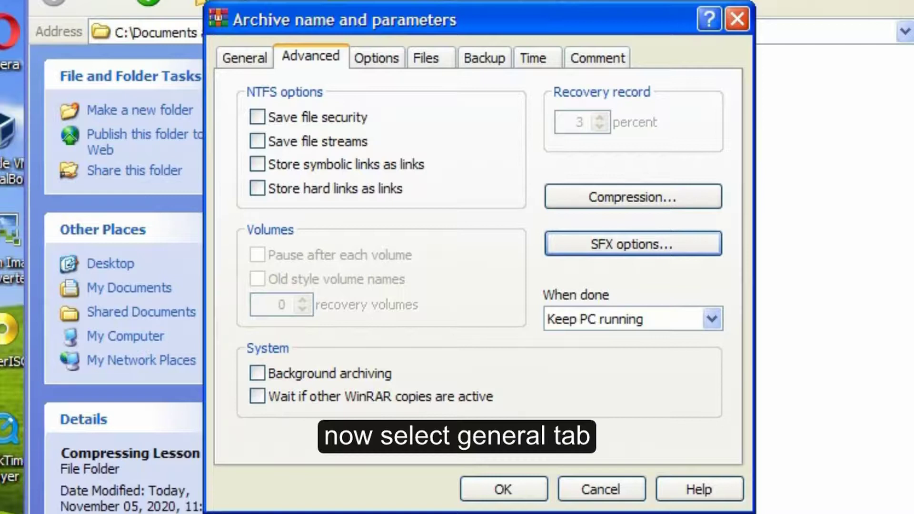
{"action": "left_click", "coordinate": [253, 53]}
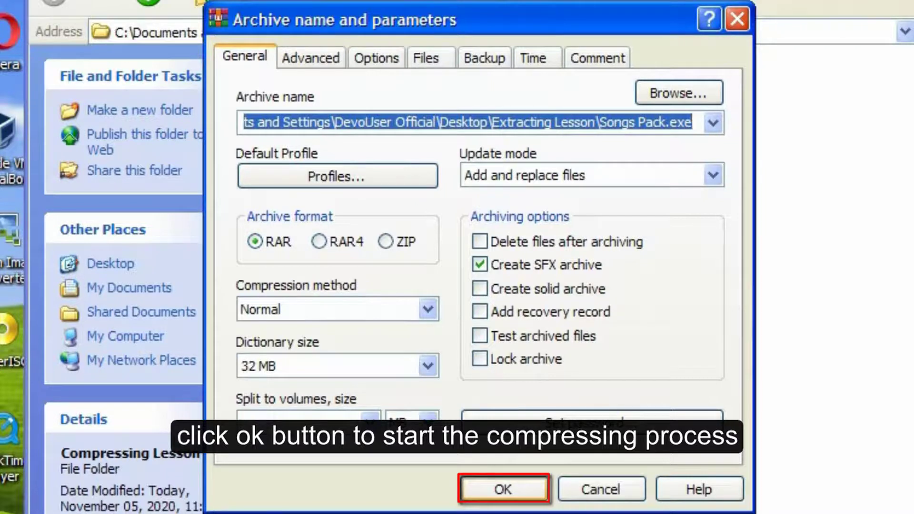
{"action": "left_click", "coordinate": [492, 490]}
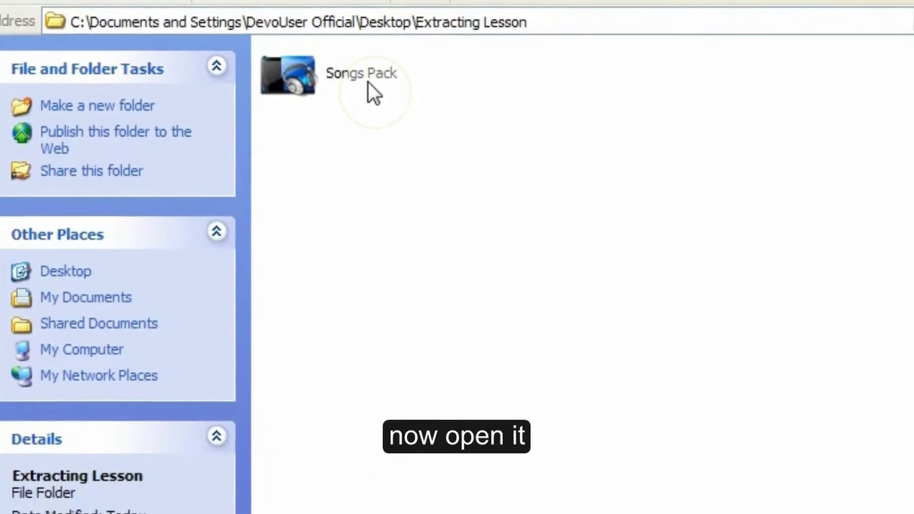
Run Songs Pack, accept its license and install it to the desktop MP3 folder, closing the media player and the Extracting Lesson folder.
{"action": "double_click", "coordinate": [368, 81]}
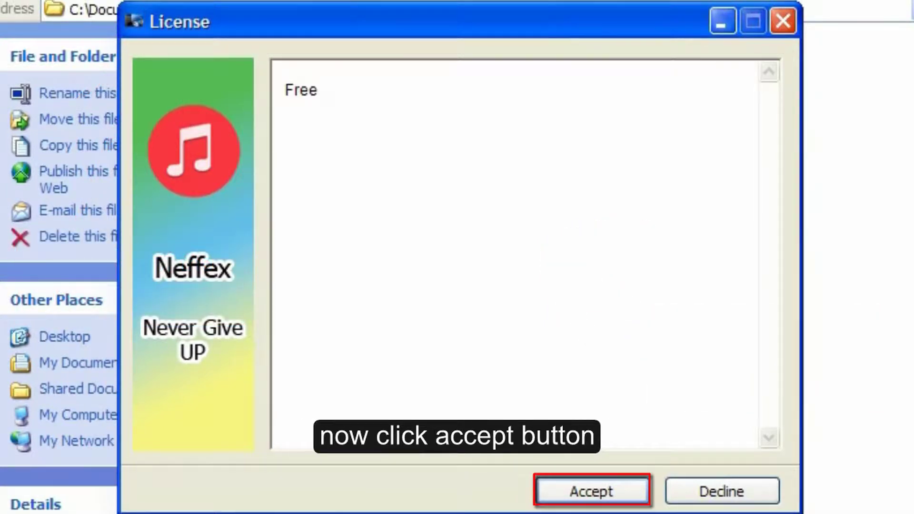
{"action": "left_click", "coordinate": [571, 493]}
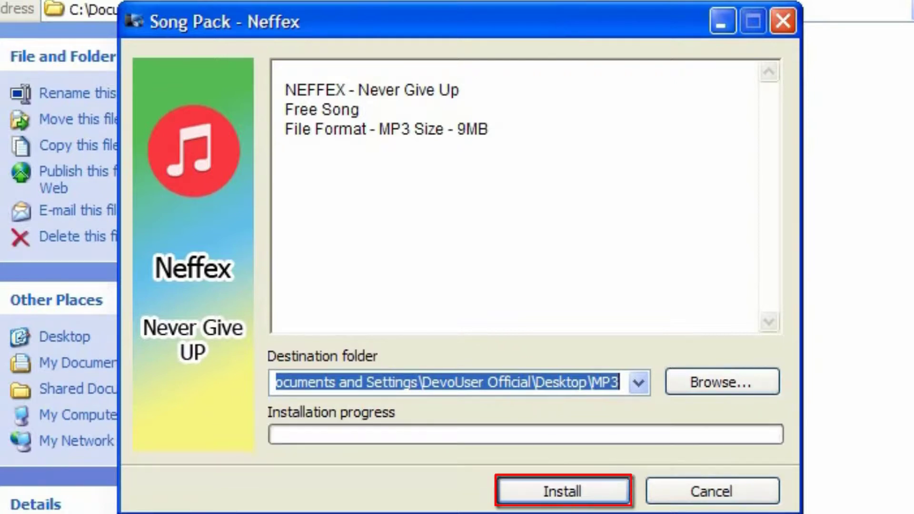
{"action": "left_click", "coordinate": [610, 492]}
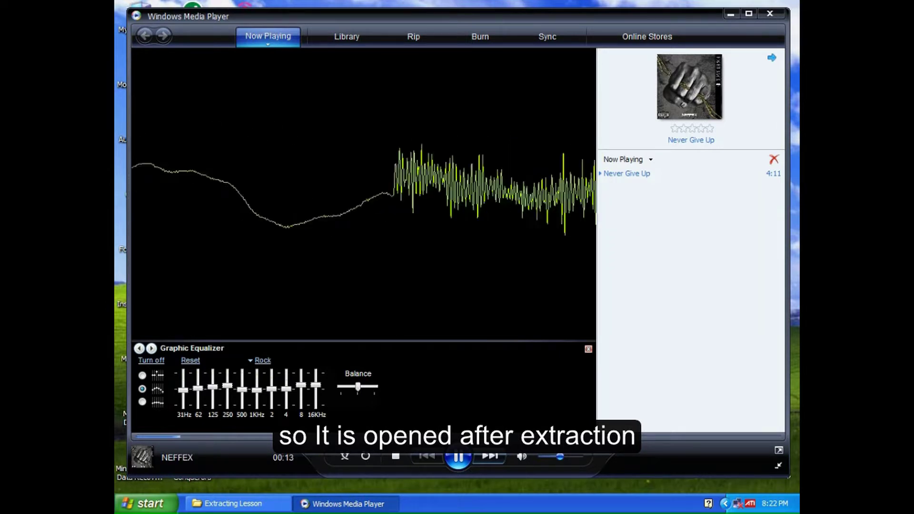
{"action": "key", "text": "alt+F4"}
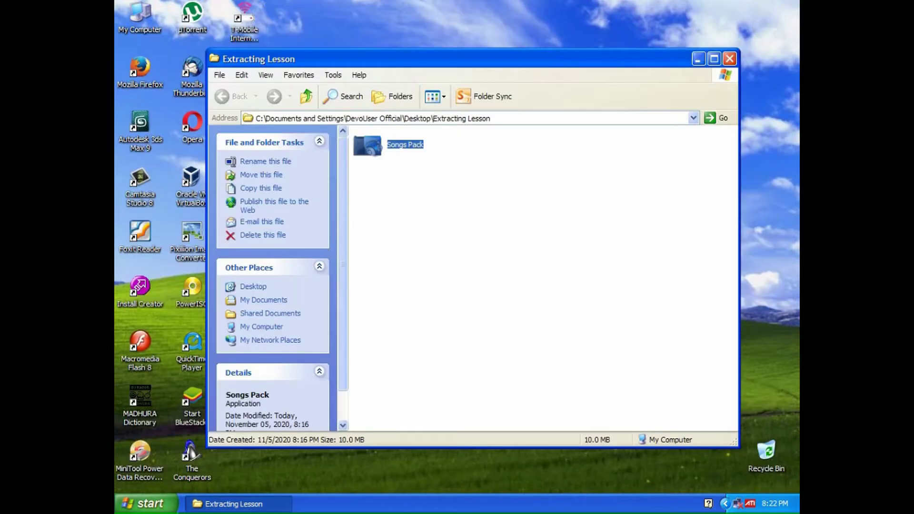
{"action": "left_click", "coordinate": [731, 59]}
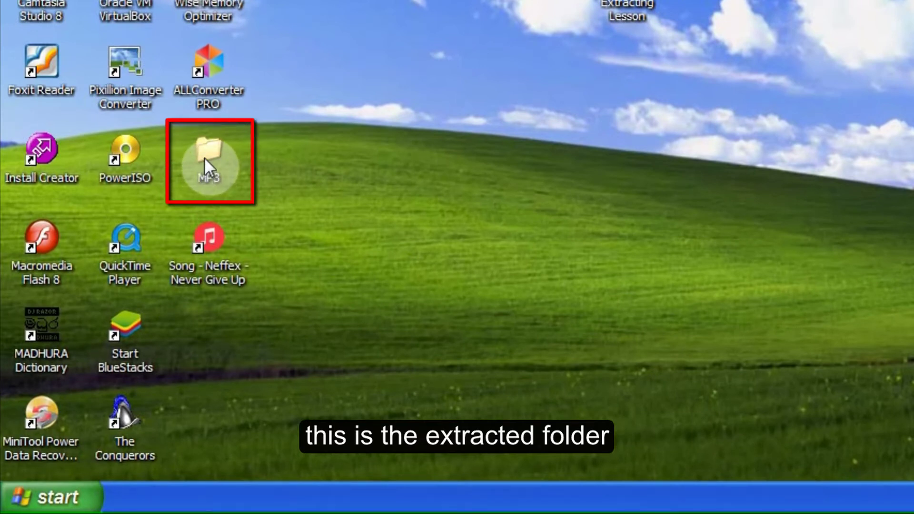
Check the contents of the extracted MP3 folder and test the "Song - Neffex - Never Give Up" desktop shortcut.
{"action": "double_click", "coordinate": [204, 157]}
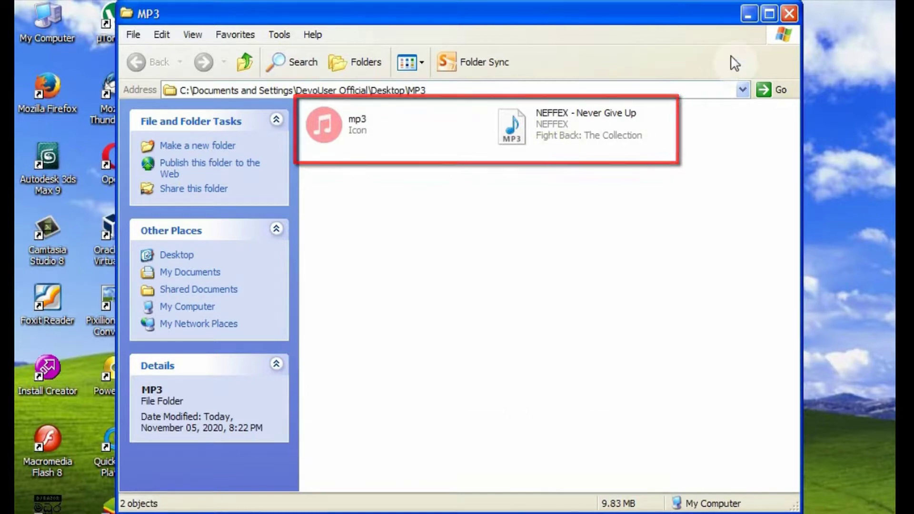
{"action": "left_click", "coordinate": [790, 14]}
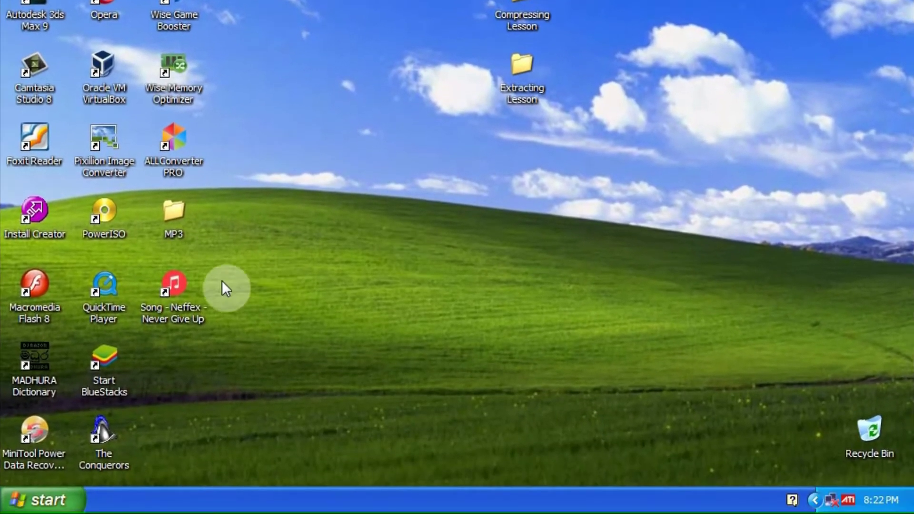
{"action": "double_click", "coordinate": [181, 285]}
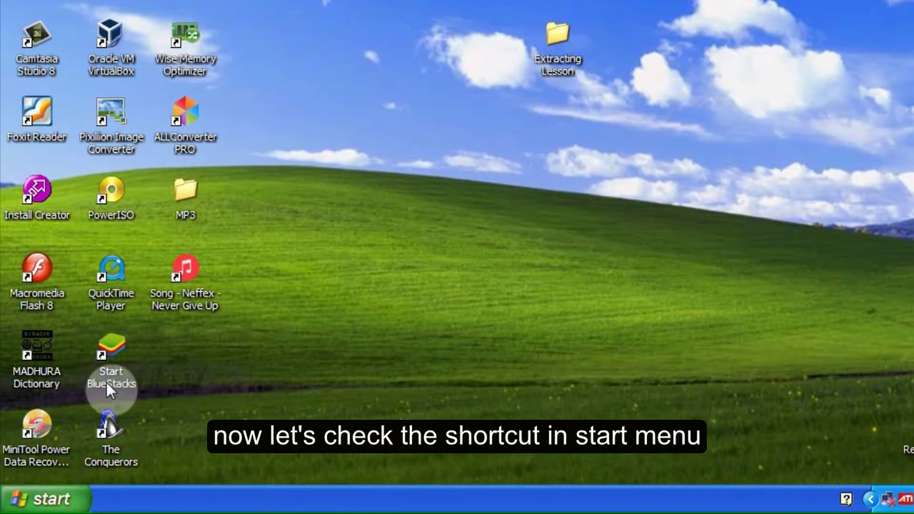
Play the song from the "Neffex - Never Give Up" shortcut in the Start Menu's Songs folder.
{"action": "left_click", "coordinate": [48, 498]}
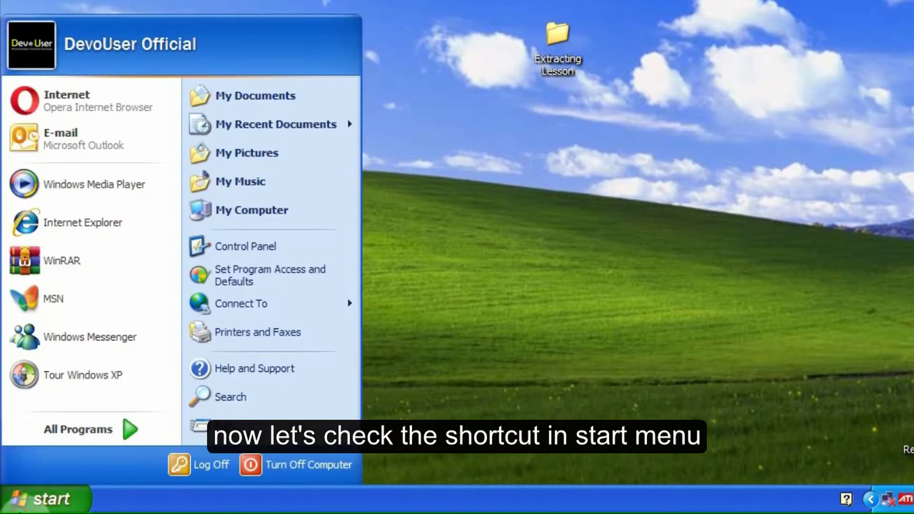
{"action": "left_click", "coordinate": [73, 427]}
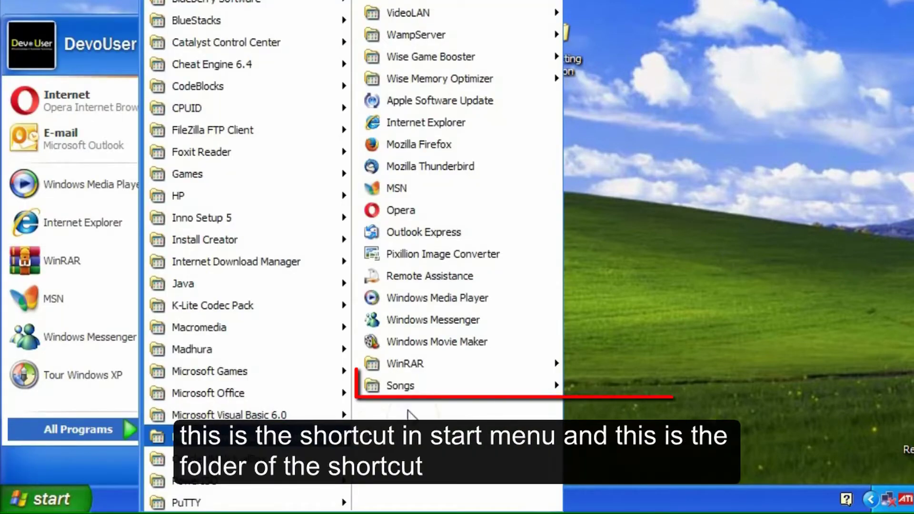
{"action": "mouse_move", "coordinate": [437, 395]}
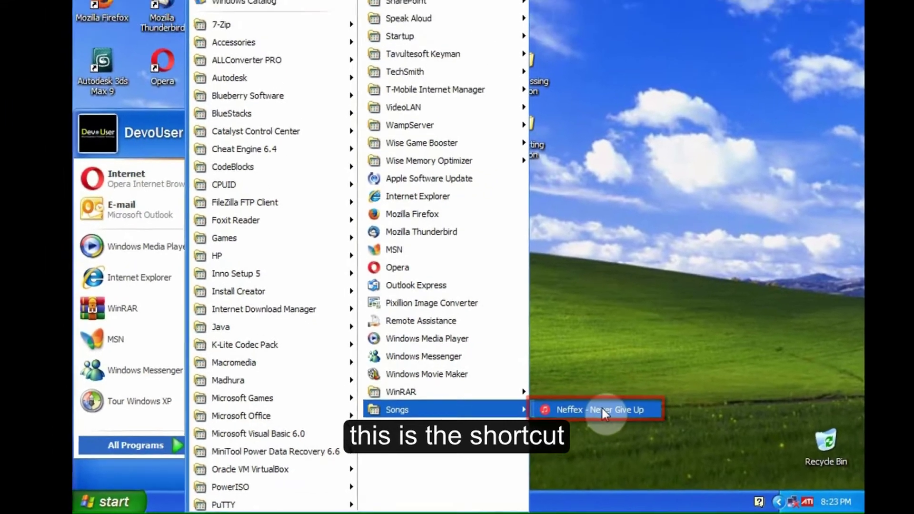
{"action": "left_click", "coordinate": [652, 387]}
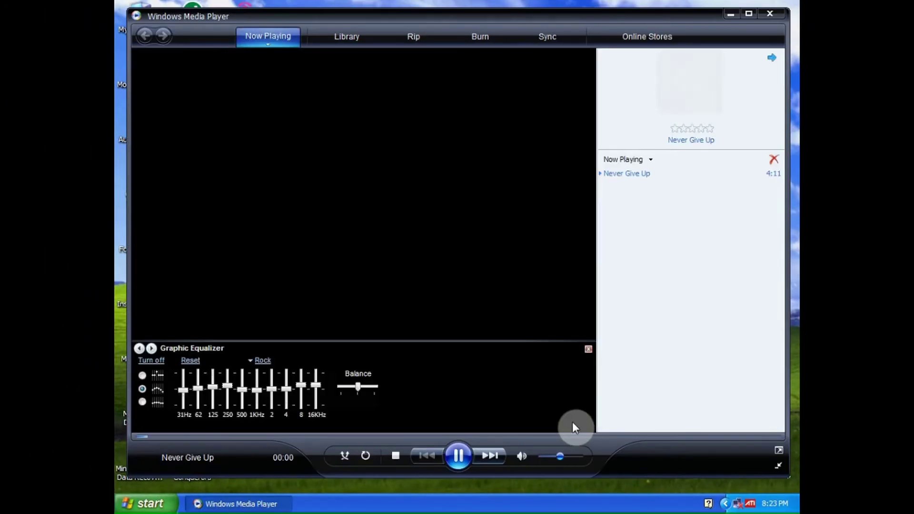